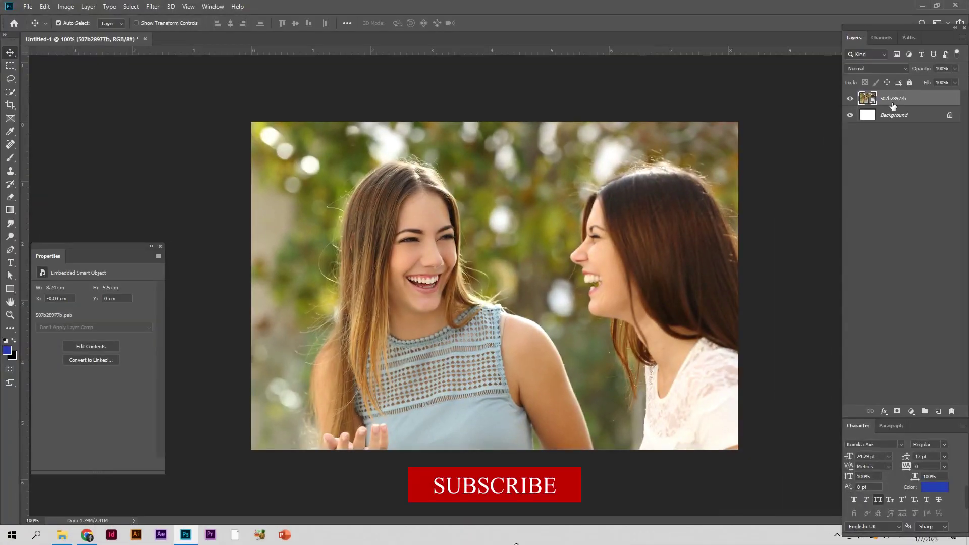
Step: Rasterize the embedded photo layer into an ordinary pixel layer
right_click(892, 100)
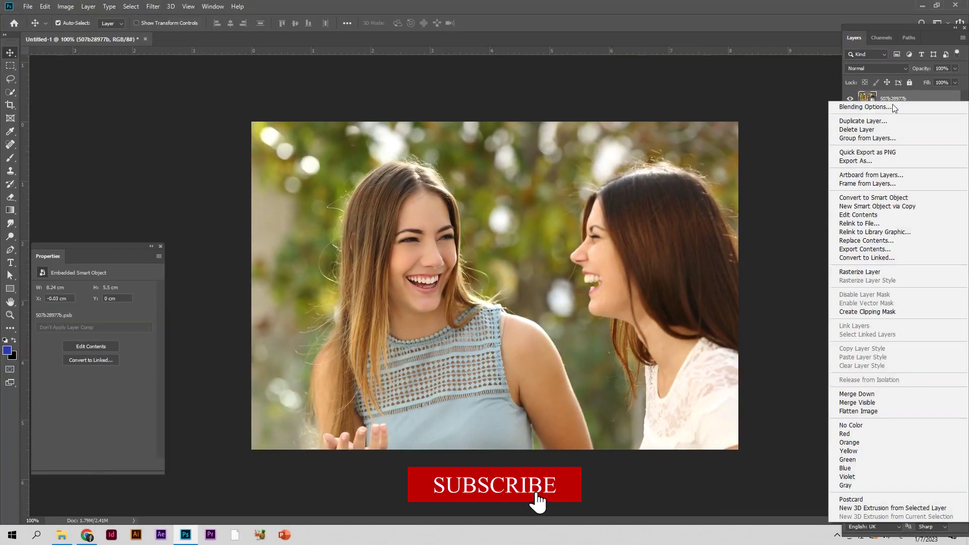
click(901, 274)
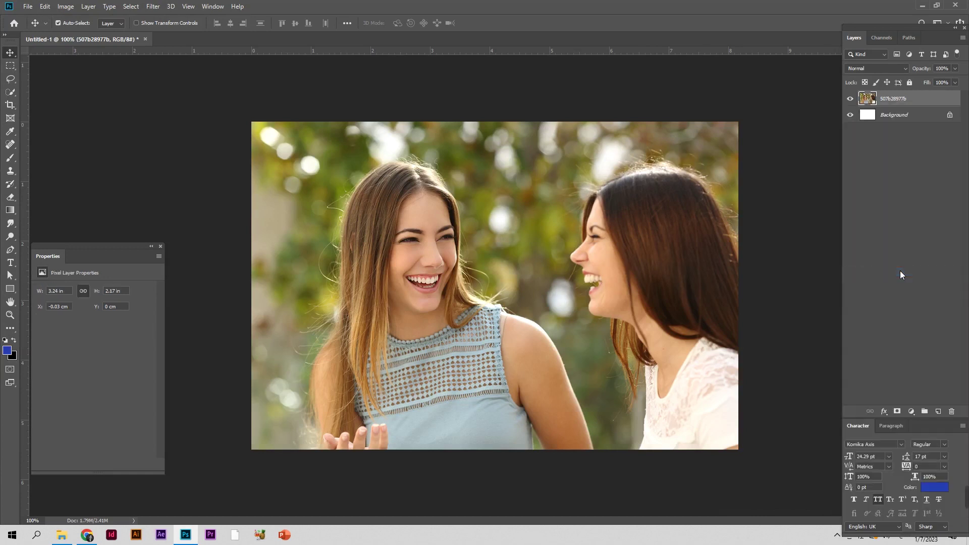
click(11, 250)
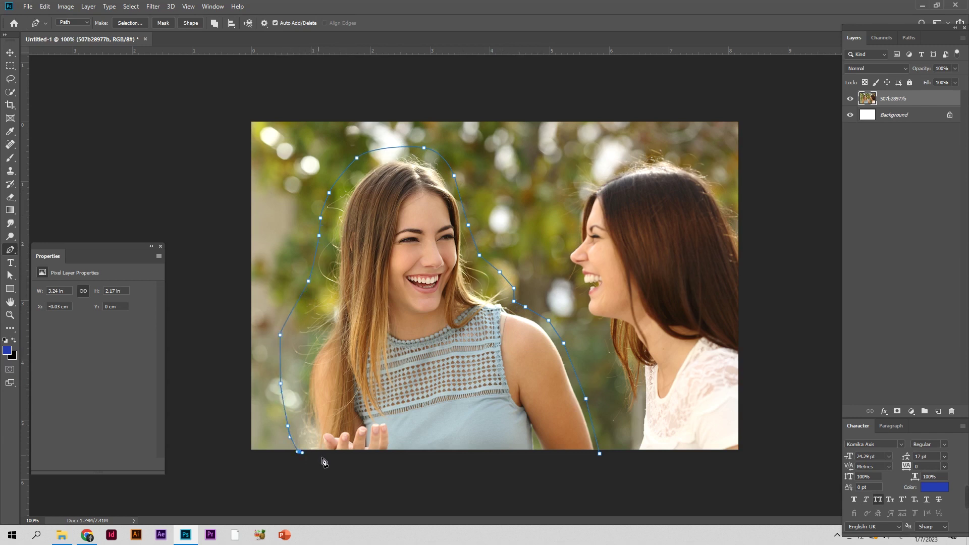
Step: Close the pen path around the left woman at its starting point on the bottom edge
click(600, 454)
right_click(402, 332)
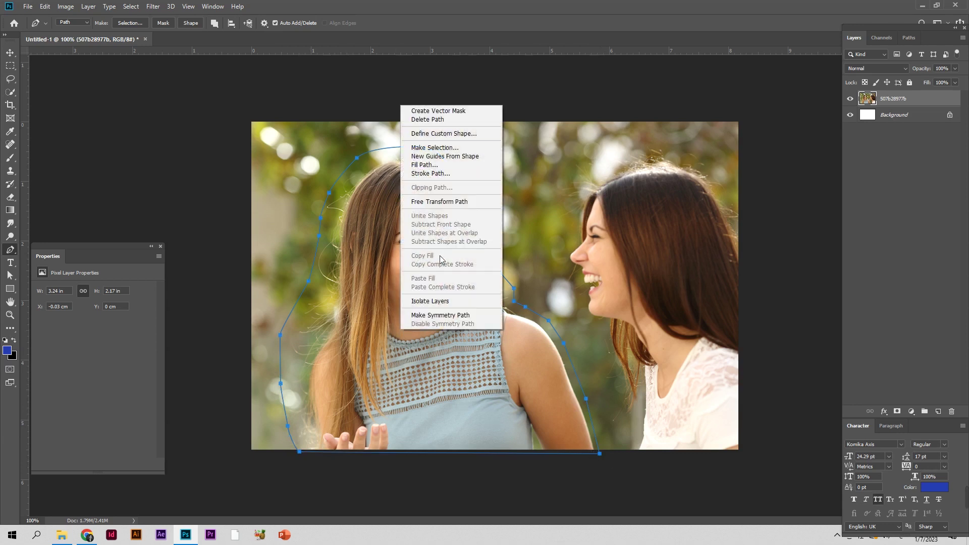
Step: Convert the closed path into a selection with a feather radius of 0
click(456, 148)
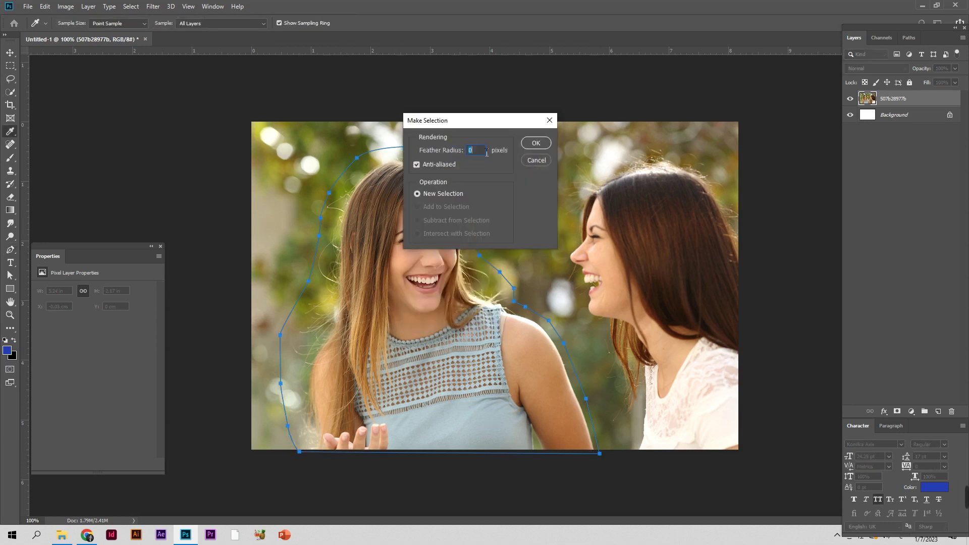
click(534, 144)
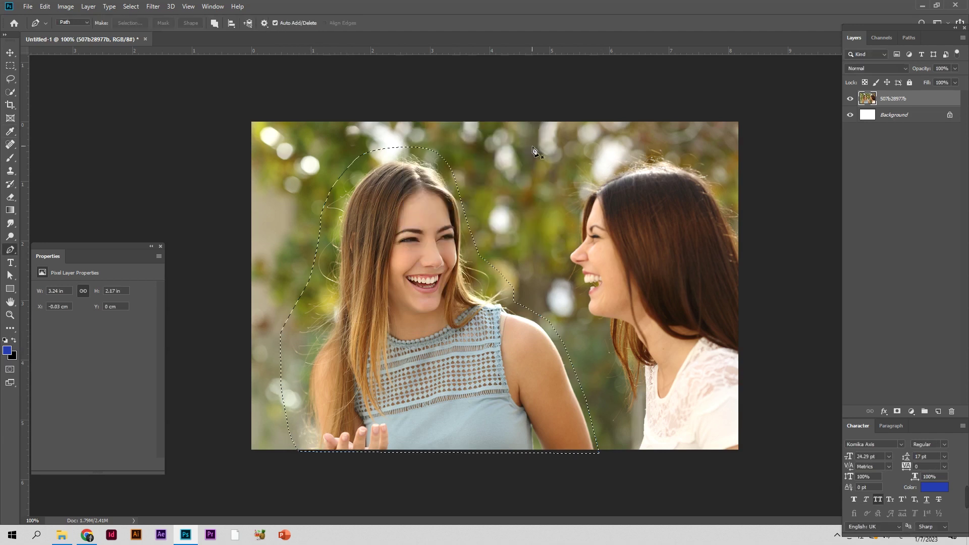
click(44, 6)
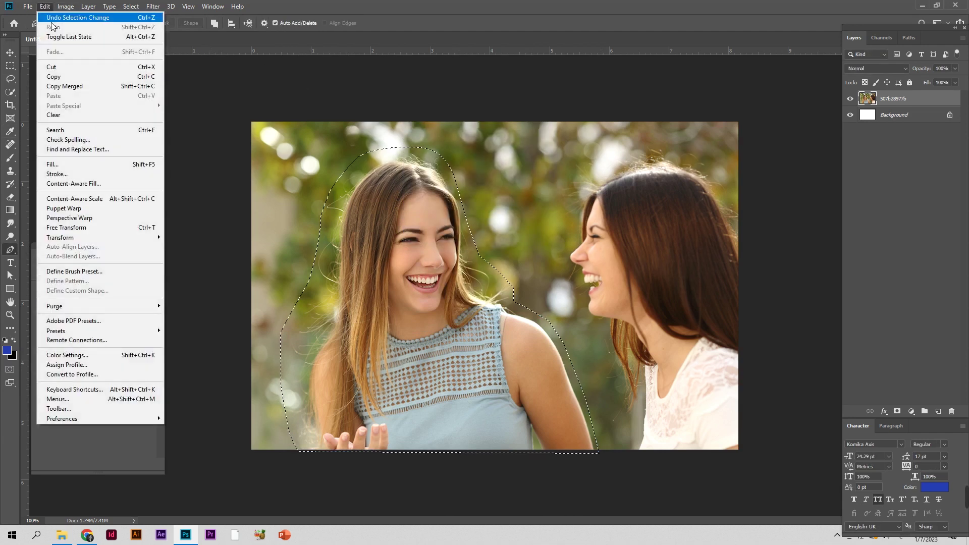
Step: Content-aware fill the selection with output set to a new layer
click(92, 184)
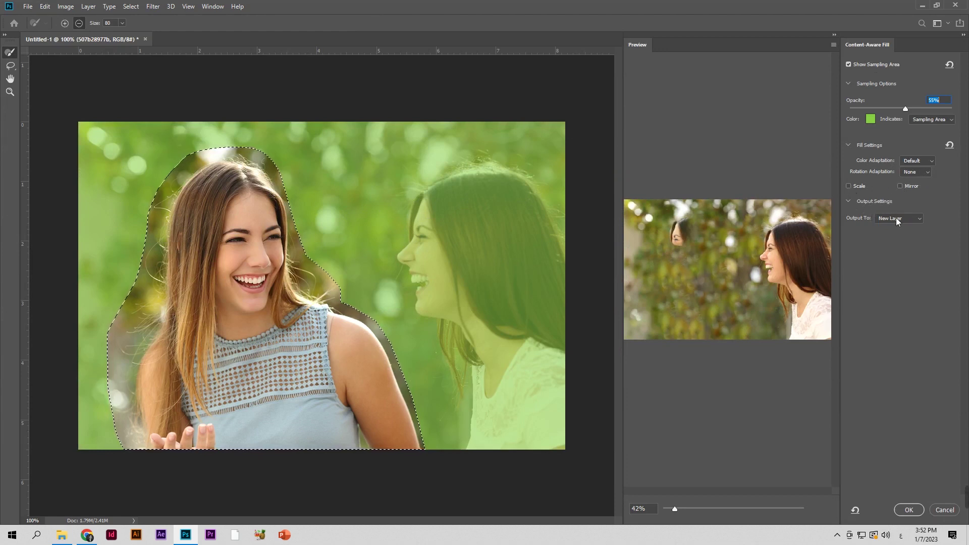
click(908, 510)
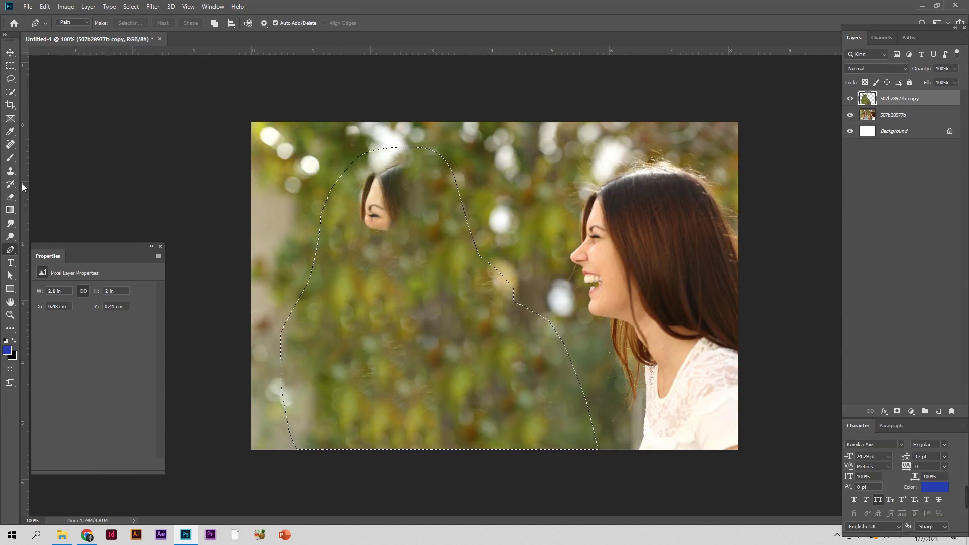
Step: Clone-stamp foliage over the leftover face fragment at lowered flow, then deselect
click(11, 172)
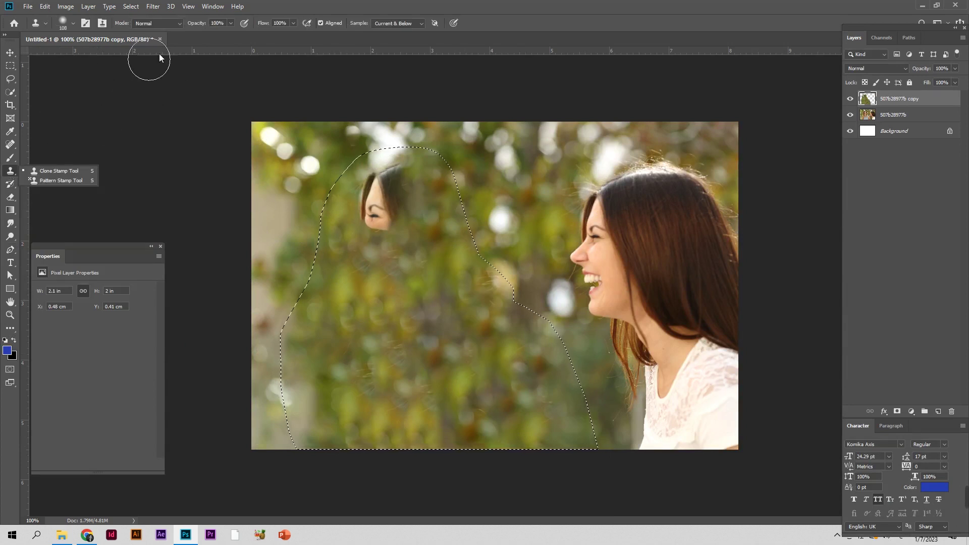
drag(264, 26, 261, 26)
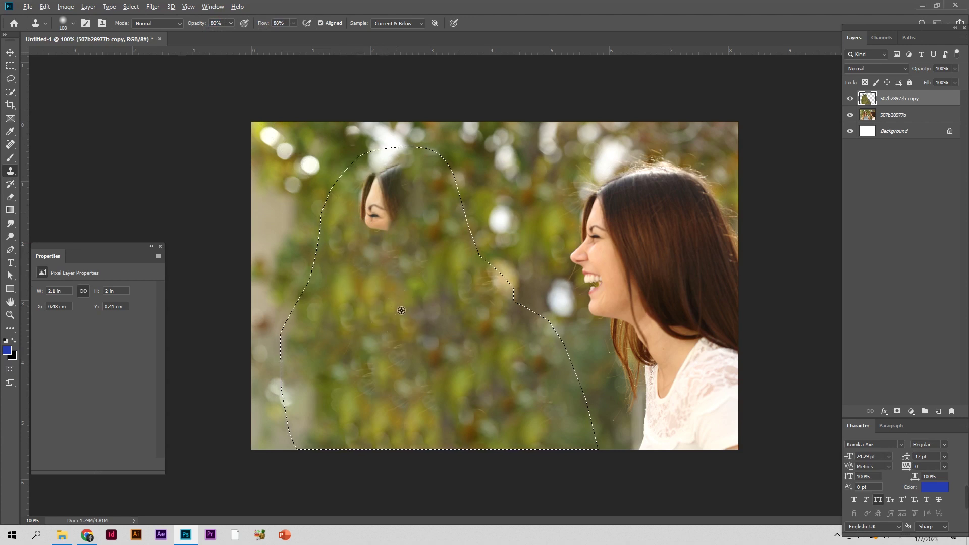
mouse_move(397, 306)
mouse_down()
mouse_move(385, 211)
mouse_move(371, 207)
mouse_move(393, 247)
mouse_move(406, 193)
mouse_up()
alt+click(412, 315)
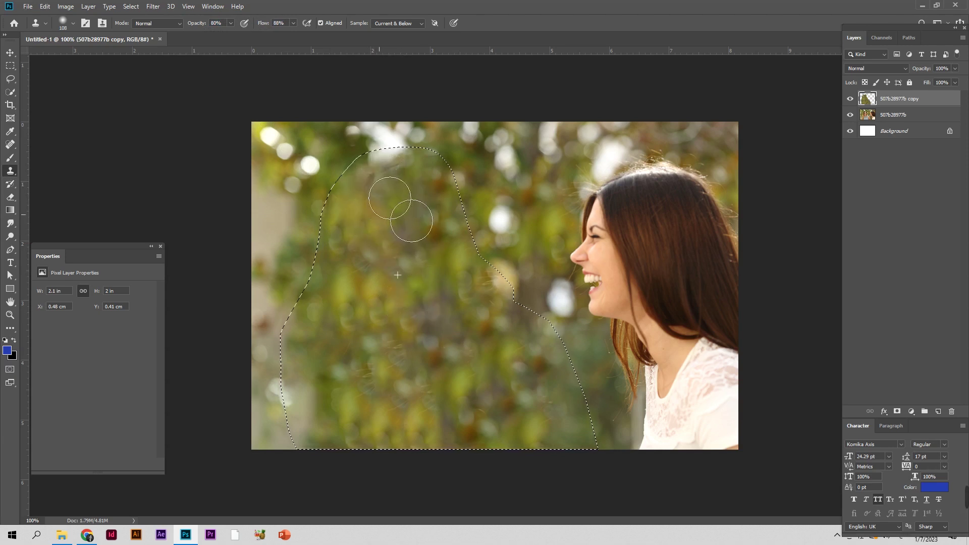
drag(406, 193, 458, 234)
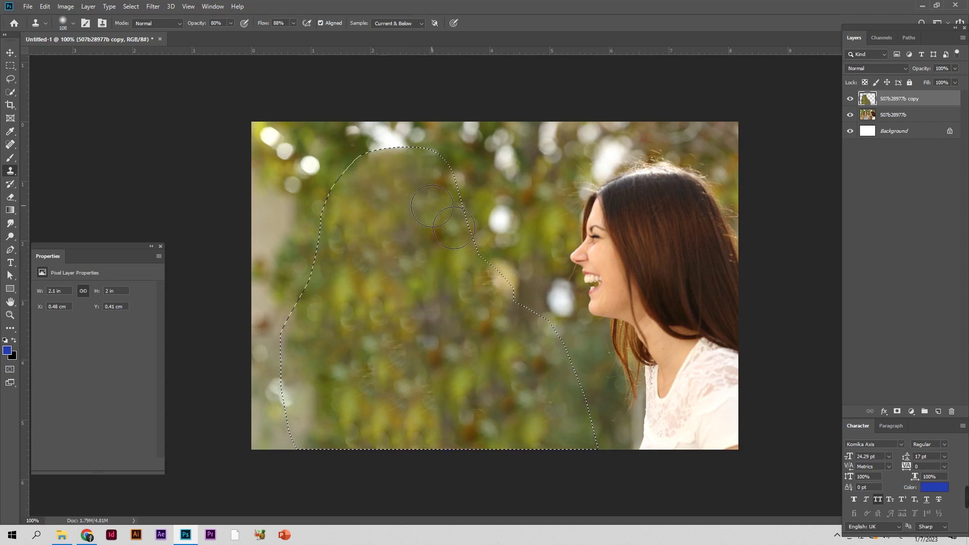
drag(457, 235, 450, 253)
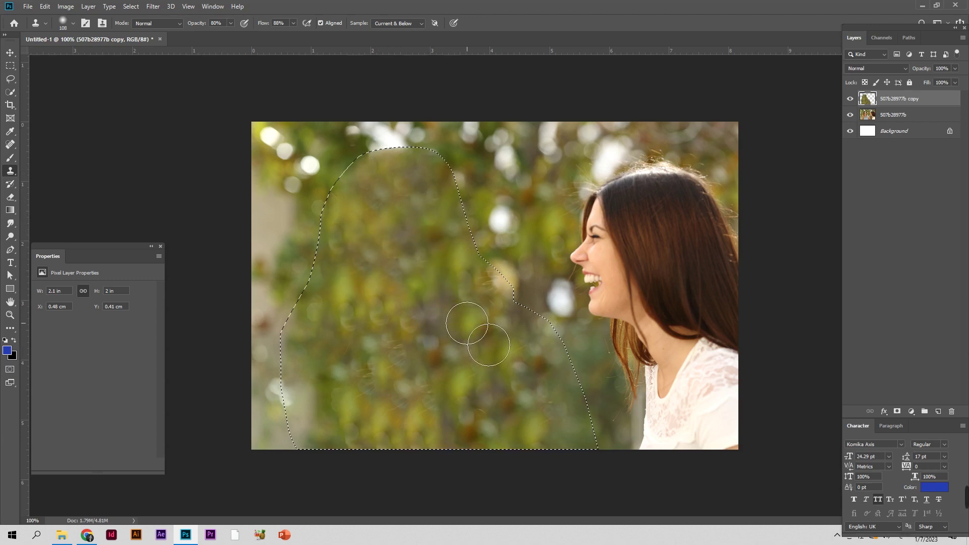
key(ctrl+d)
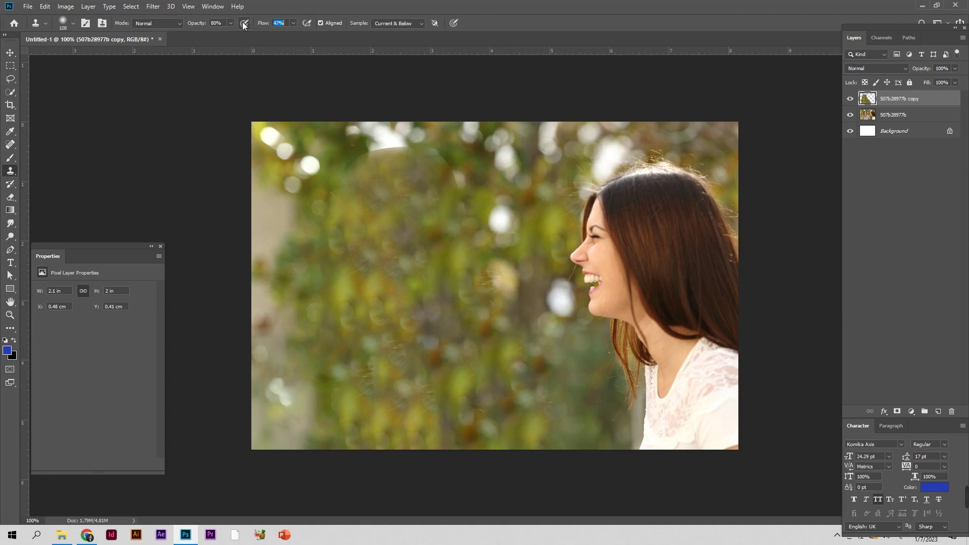
Step: Clone sampled foliage over the upper and top-left background patches
alt+click(487, 163)
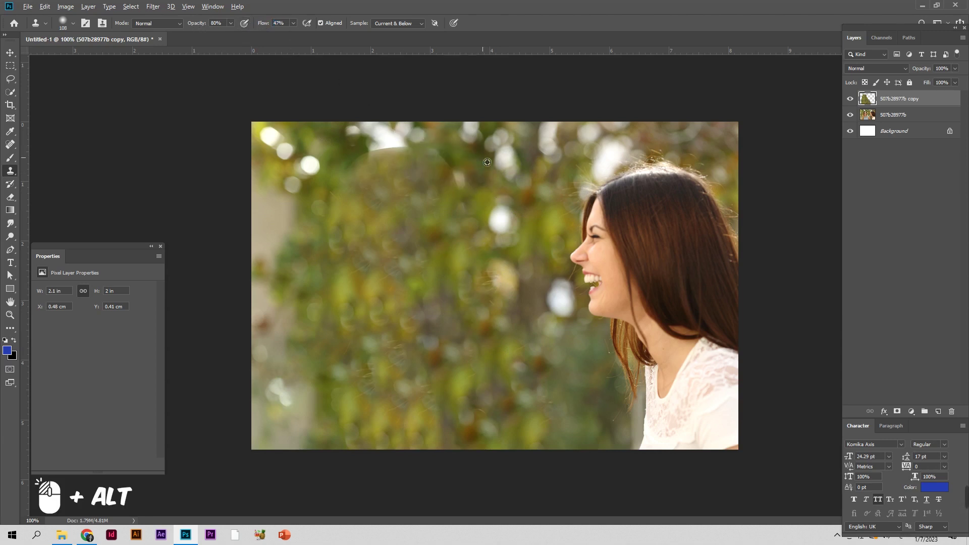
mouse_move(489, 177)
mouse_down()
mouse_move(477, 201)
mouse_move(452, 160)
mouse_move(409, 150)
mouse_move(373, 157)
mouse_move(383, 154)
mouse_up()
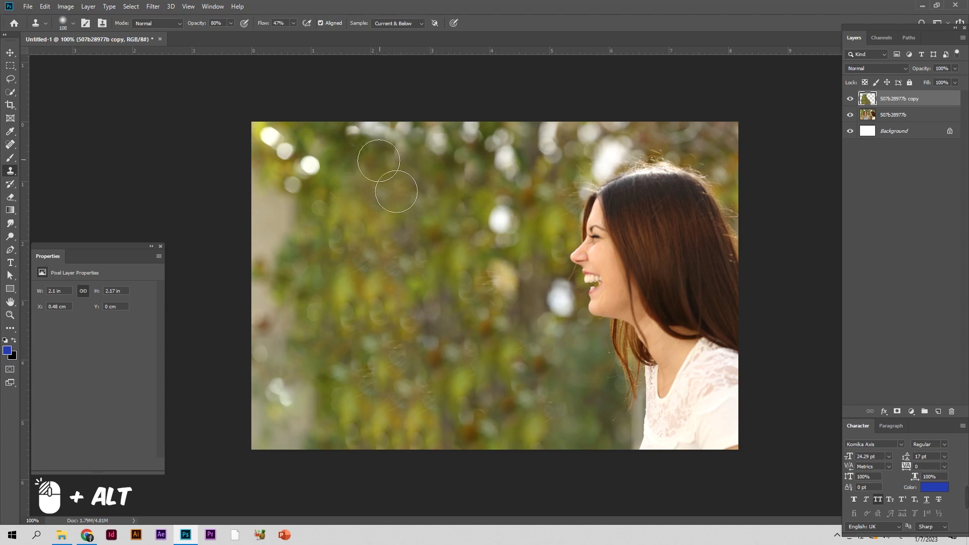
alt+click(323, 237)
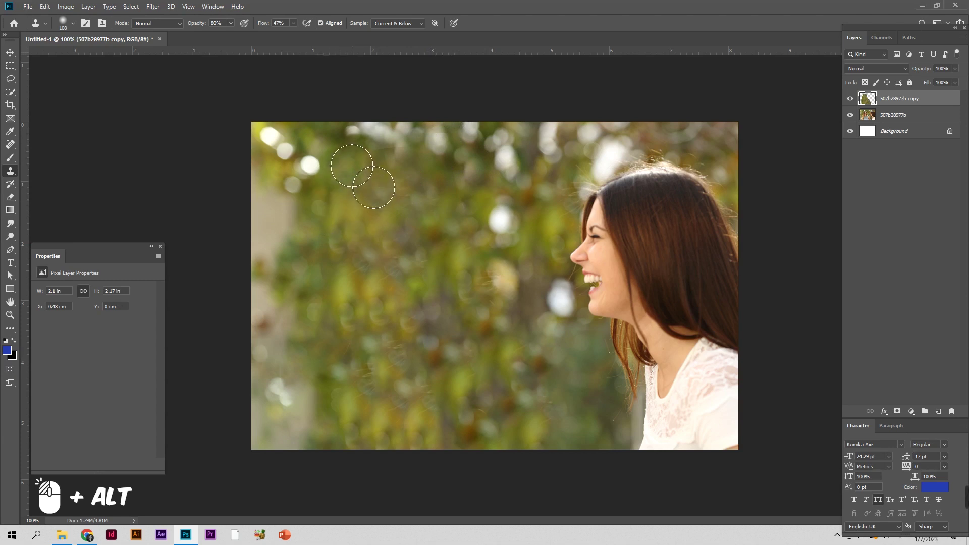
alt+click(338, 166)
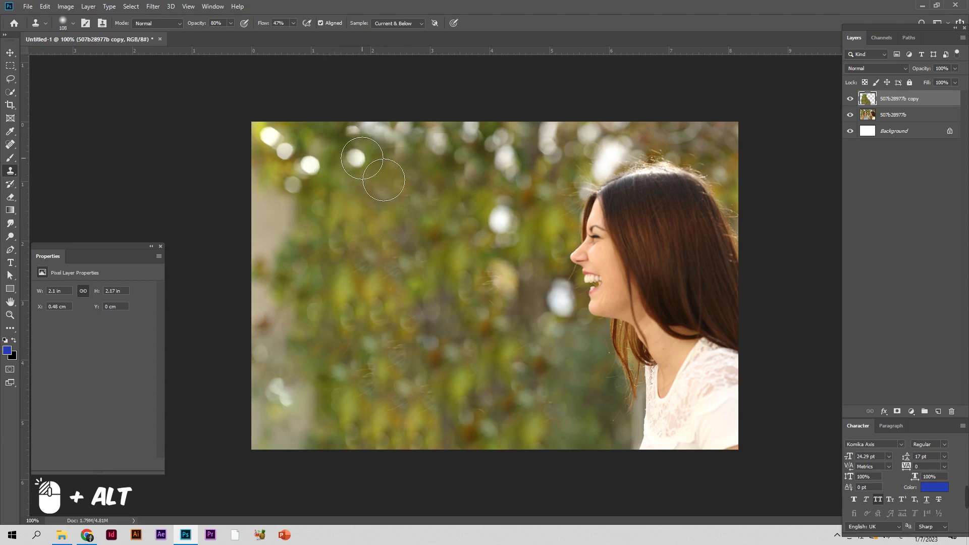
drag(373, 173, 400, 174)
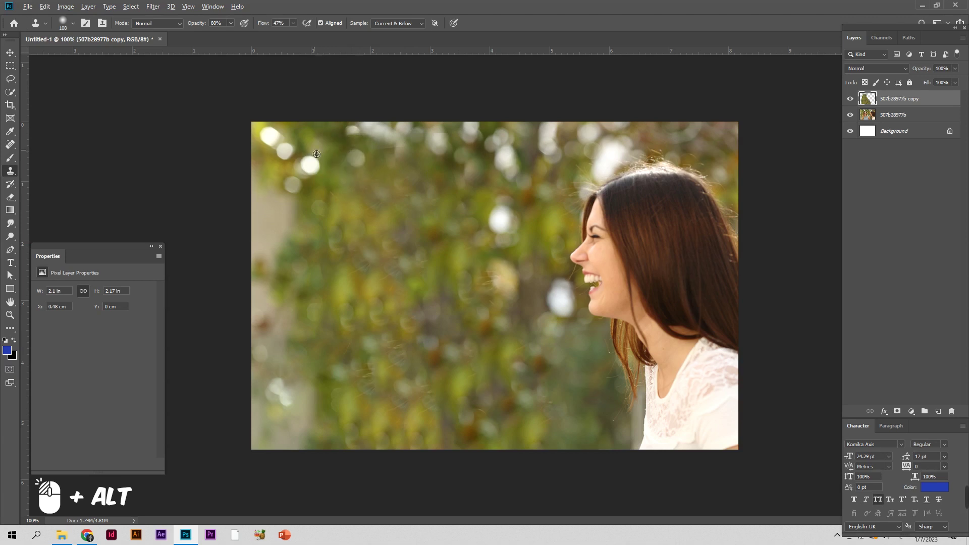
alt+click(298, 150)
text(75)
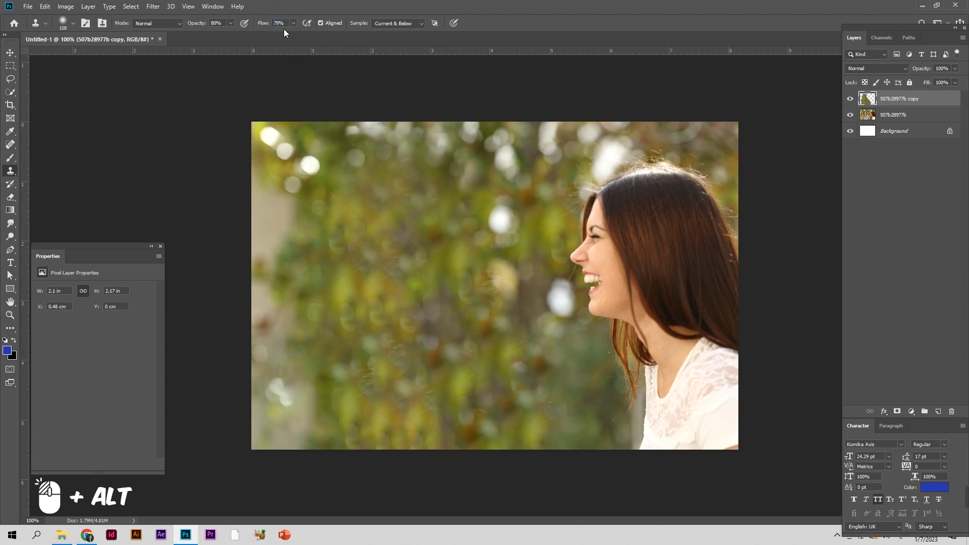
Step: Set clone flow to 79% and clone bokeh over the lower-middle and upper background
alt+click(315, 237)
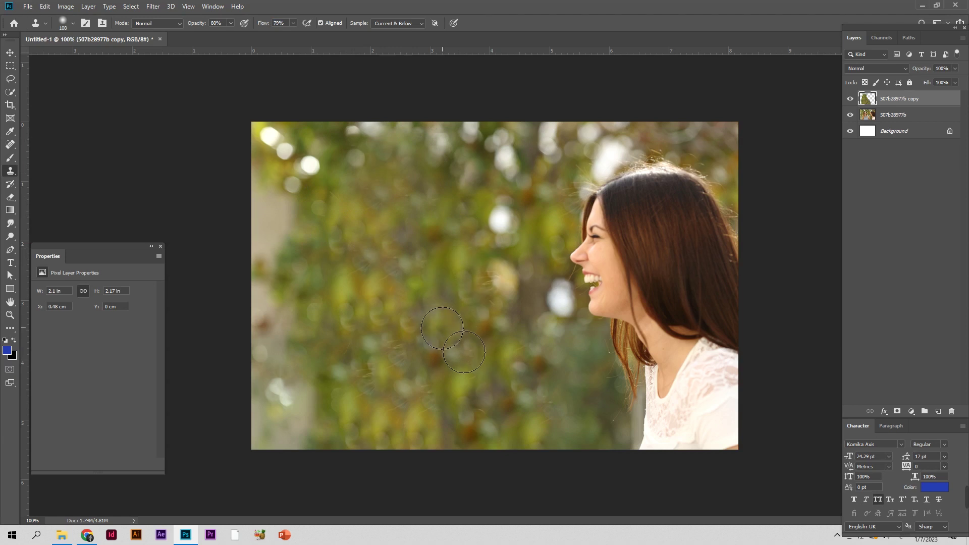
drag(399, 346, 364, 308)
alt+click(529, 167)
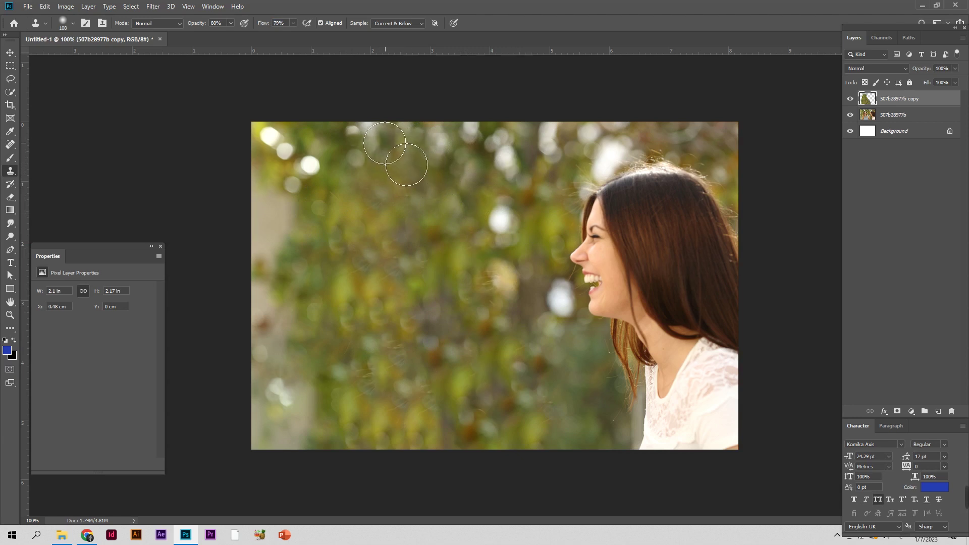
drag(505, 184, 525, 182)
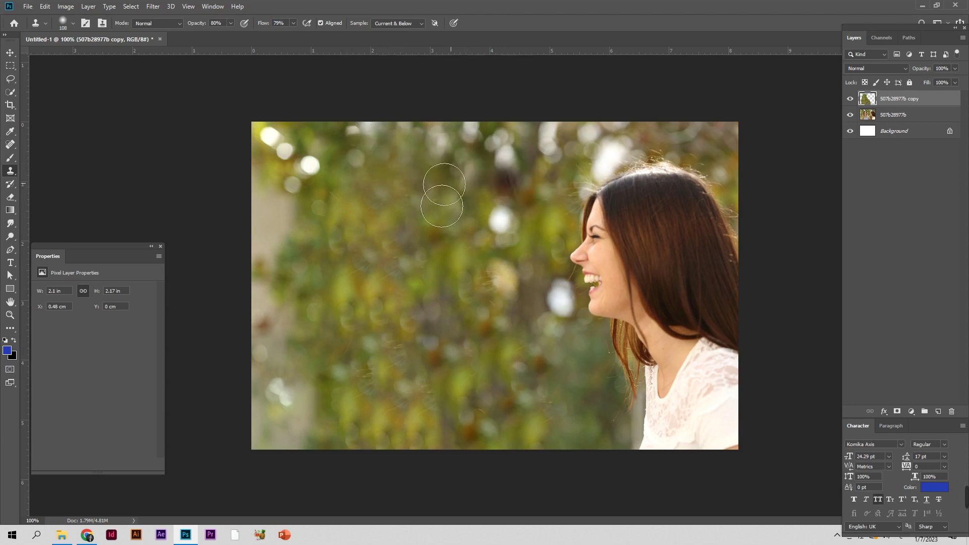
drag(370, 162, 390, 152)
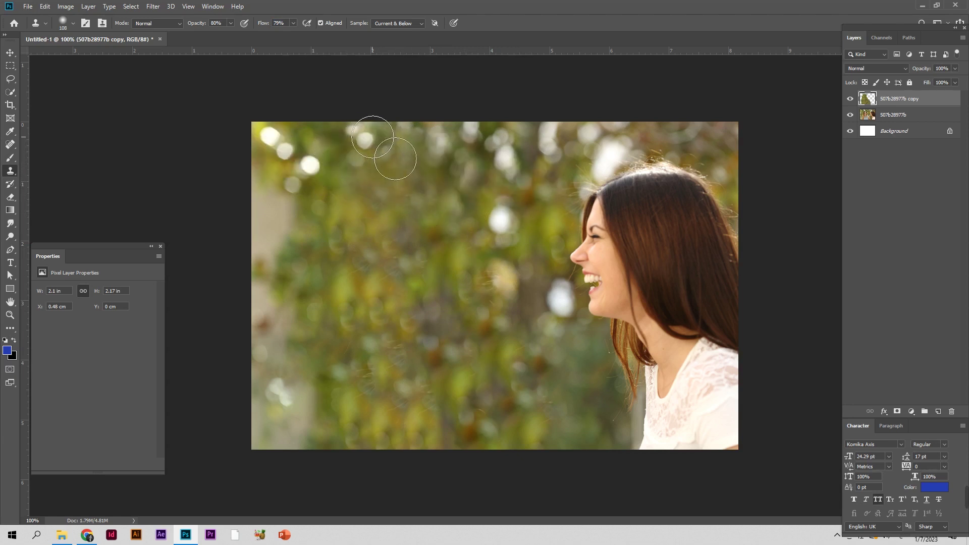
drag(435, 269, 404, 420)
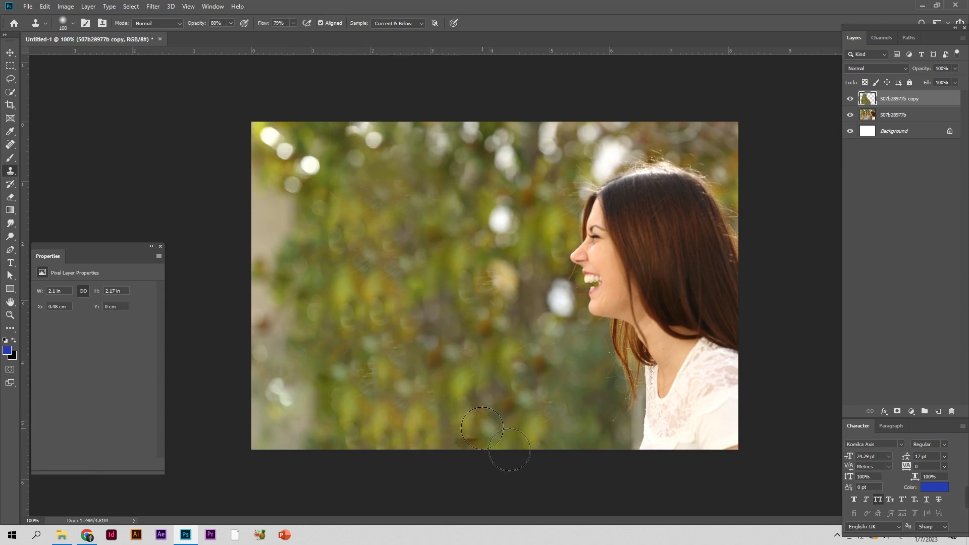
Step: Clone foliage across the lower-left and mid-left background until it looks seamless
alt+click(451, 322)
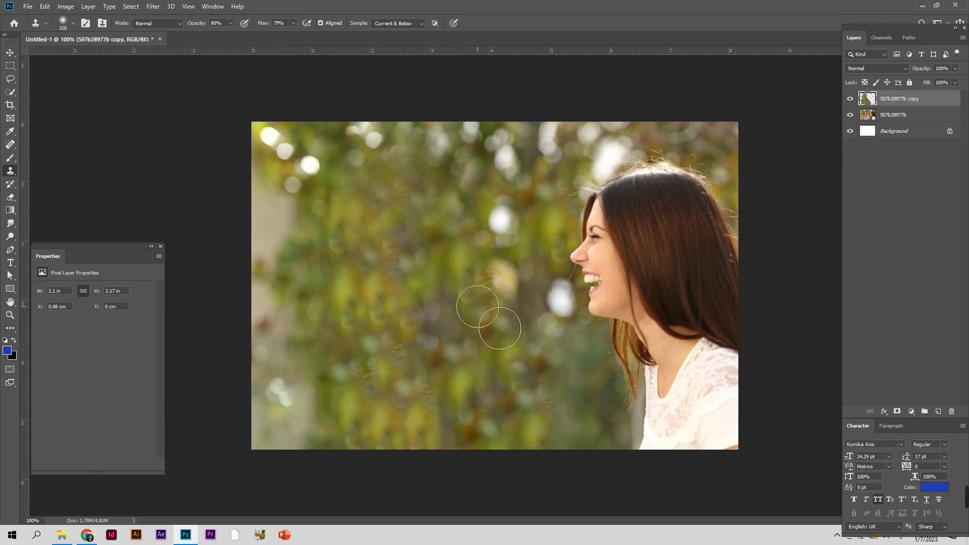
drag(512, 291, 424, 381)
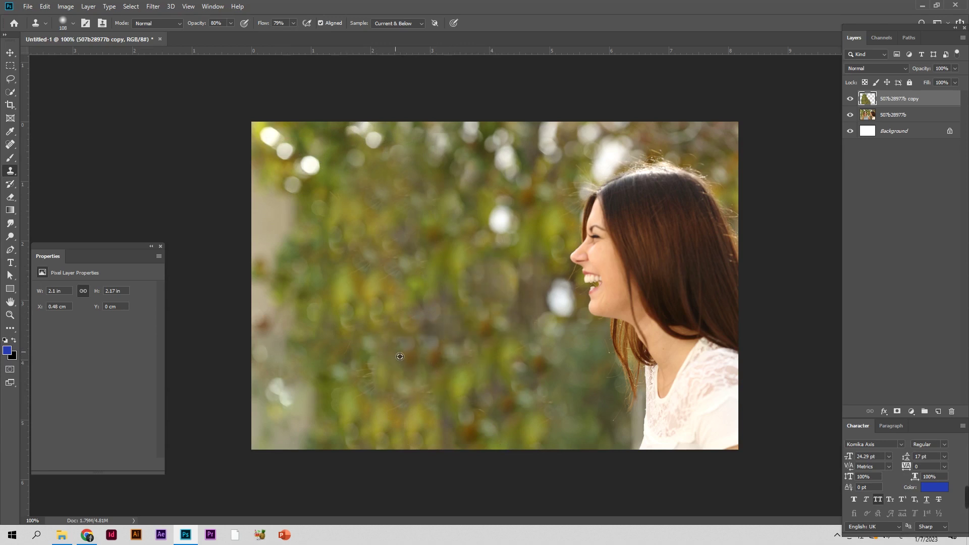
drag(424, 381, 378, 386)
alt+click(430, 338)
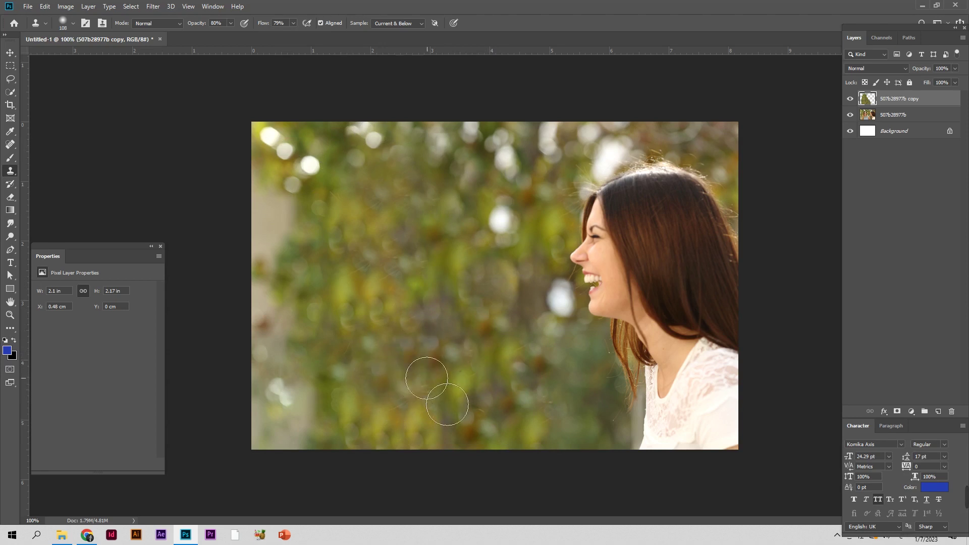
drag(448, 402, 385, 394)
drag(401, 321, 354, 402)
alt+click(354, 401)
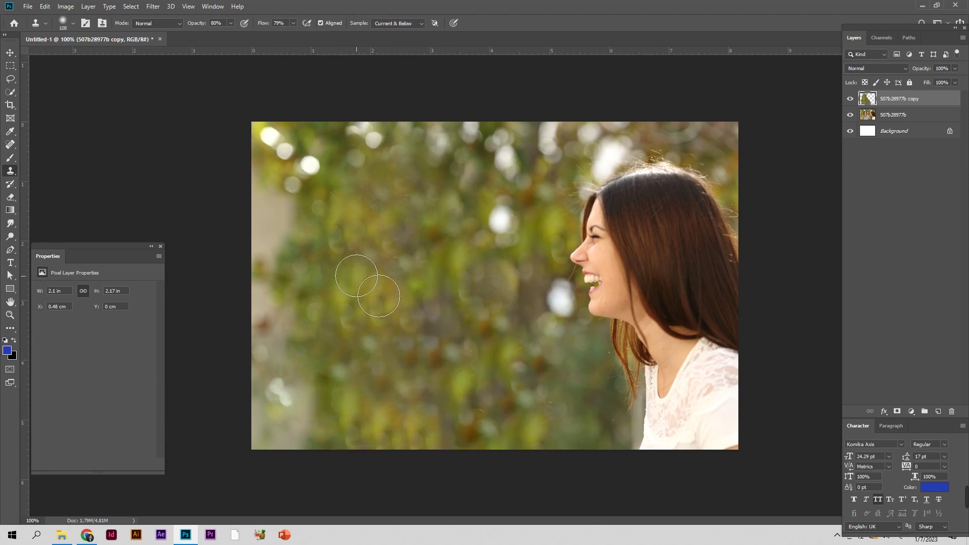
mouse_move(495, 203)
mouse_down()
mouse_move(461, 222)
mouse_move(385, 227)
mouse_move(379, 197)
mouse_move(357, 227)
mouse_move(368, 238)
mouse_move(450, 216)
mouse_move(485, 222)
mouse_move(415, 329)
mouse_move(383, 275)
mouse_move(379, 335)
mouse_move(346, 352)
mouse_up()
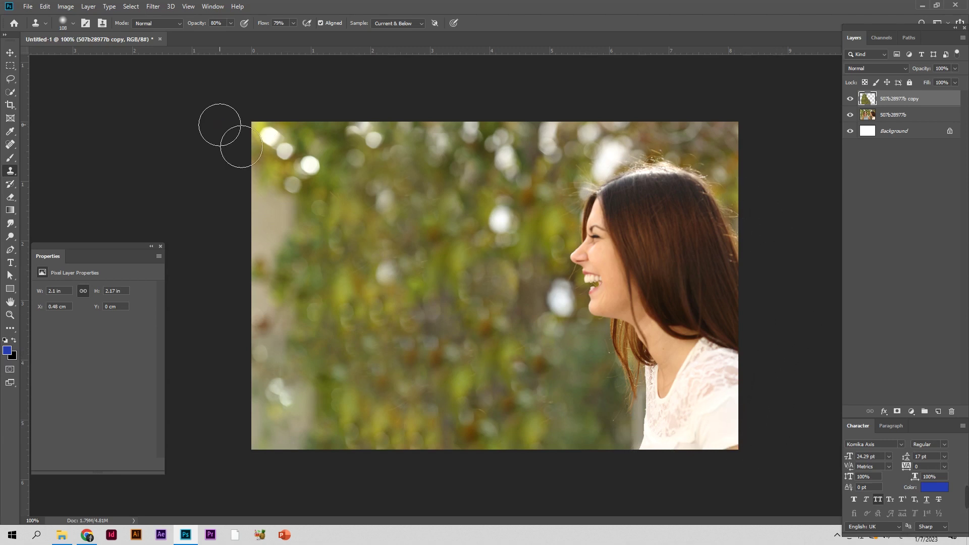
click(9, 53)
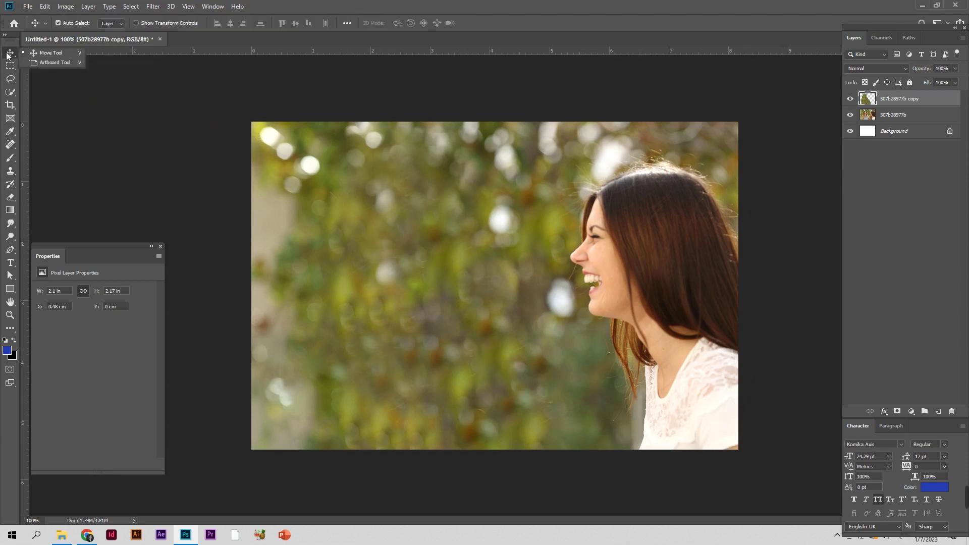